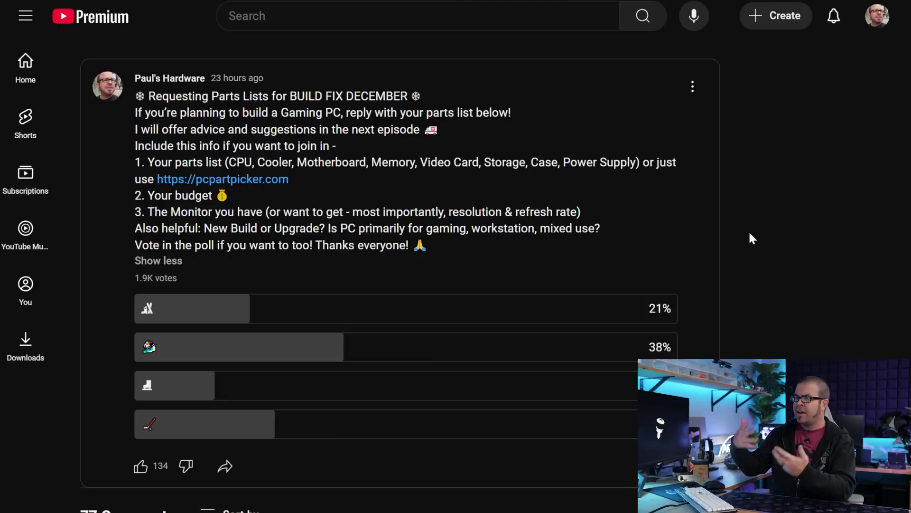
pyautogui.scroll(-15, 750, 234)
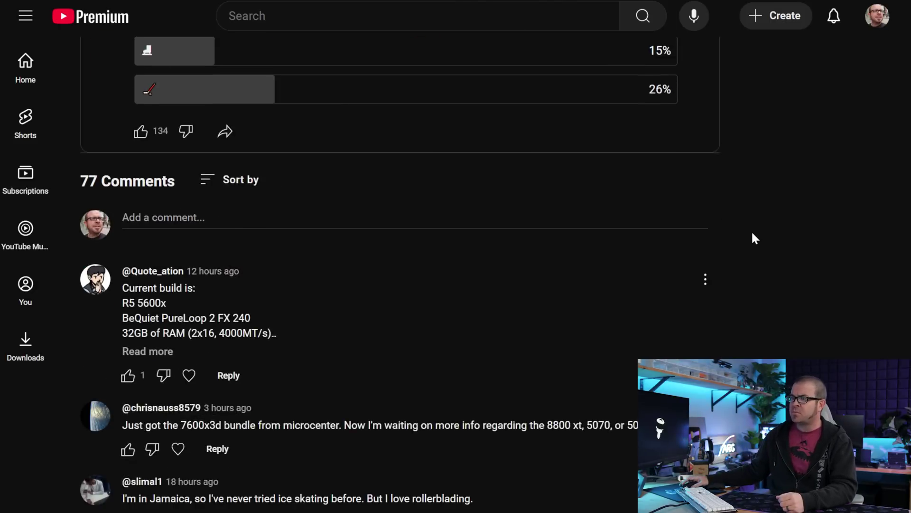
pyautogui.scroll(-15, 752, 233)
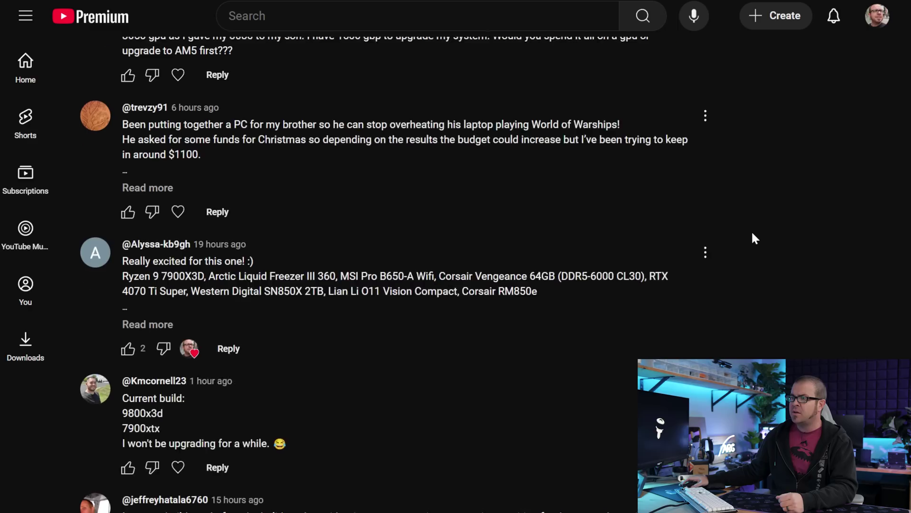
pyautogui.scroll(15, 755, 233)
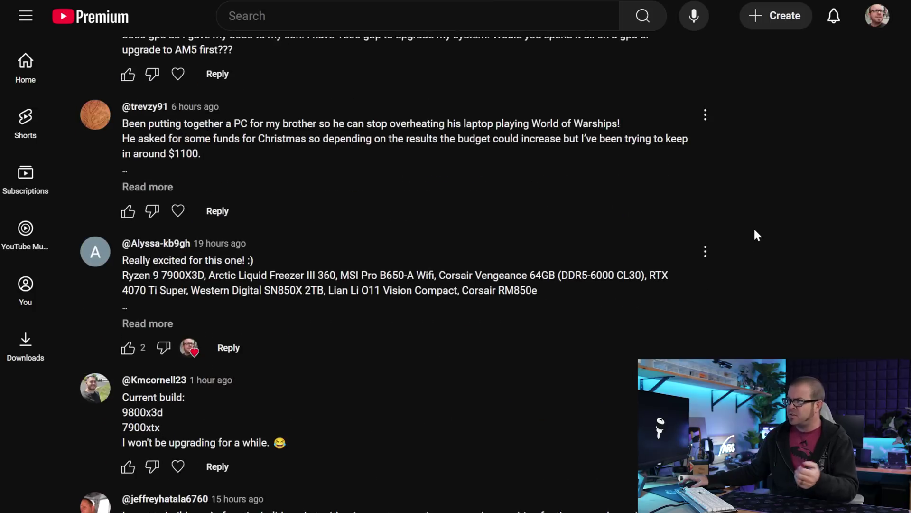
pyautogui.scroll(12, 755, 231)
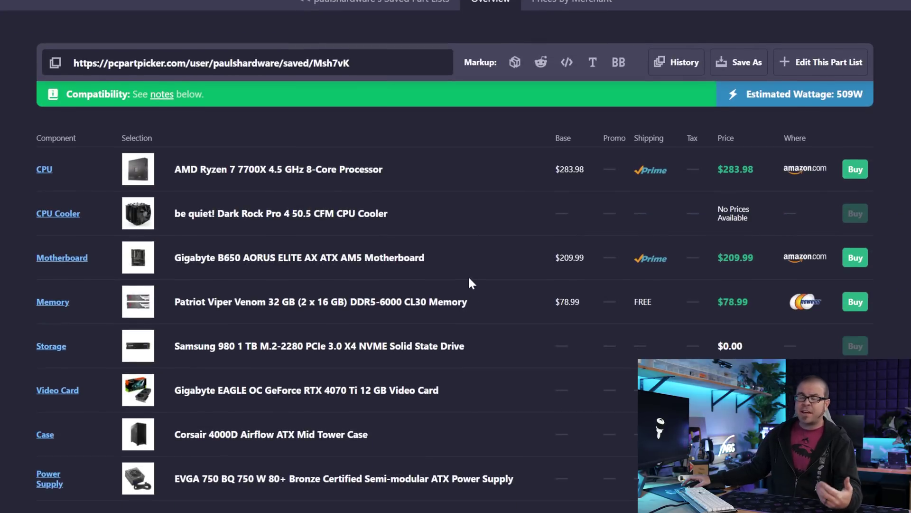
pyautogui.scroll(-2, 470, 277)
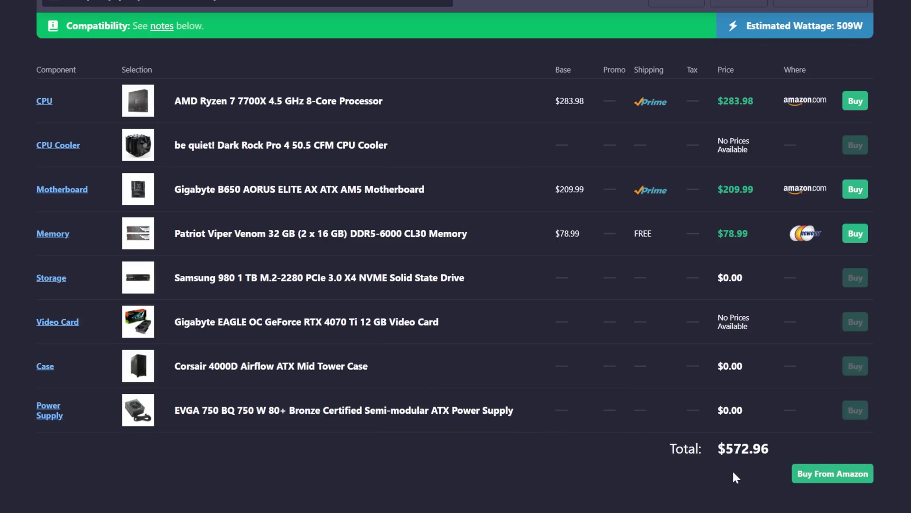
pyautogui.scroll(-2, 735, 476)
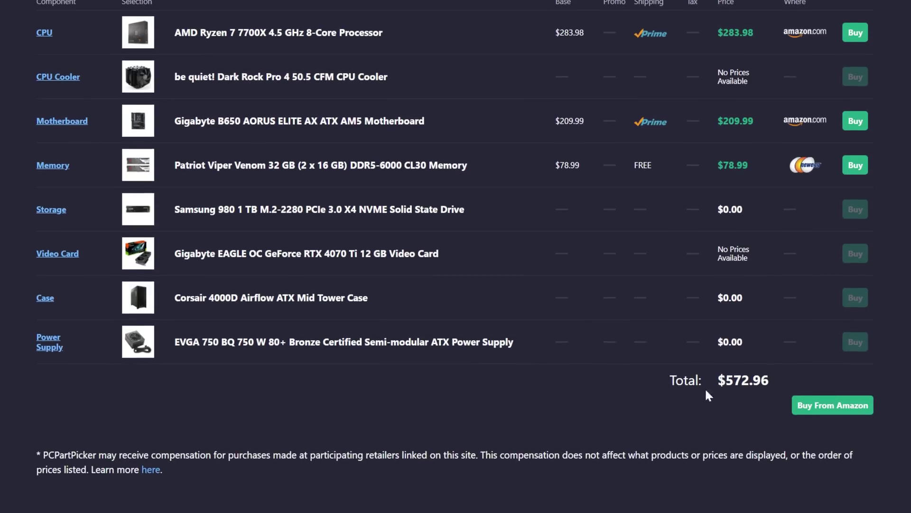
pyautogui.scroll(2, 734, 395)
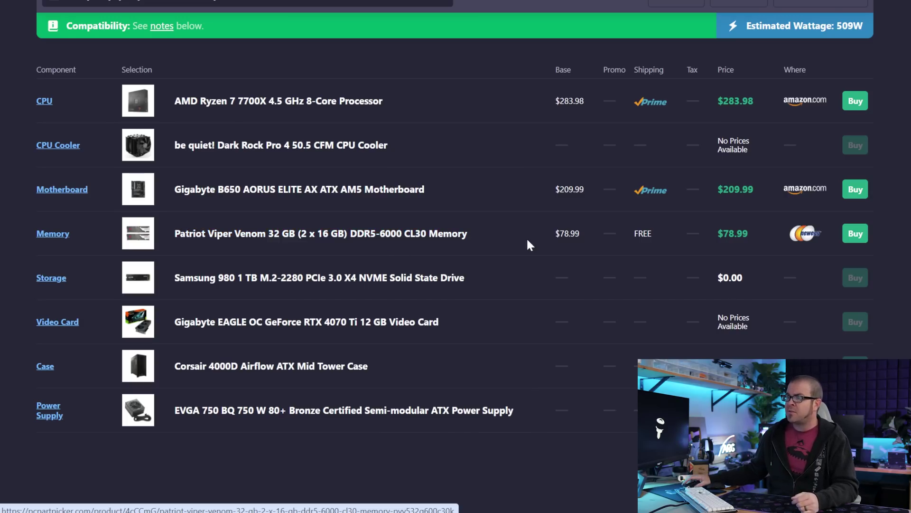
# - Scroll through the viewer's comment to read the $3000 budget and Asus VG27AQ 1440p 155Hz monitor
pyautogui.scroll(-1, 523, 240)
pyautogui.scroll(-1, 521, 239)
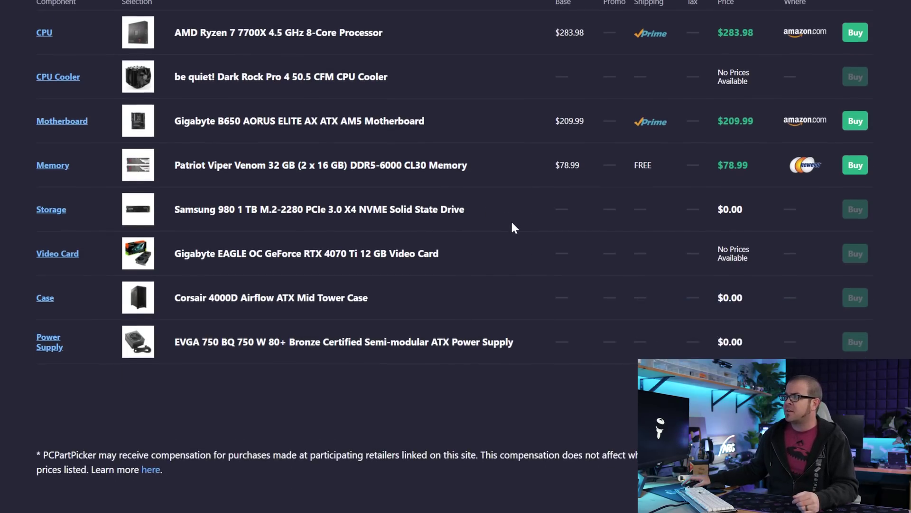
pyautogui.scroll(2, 511, 224)
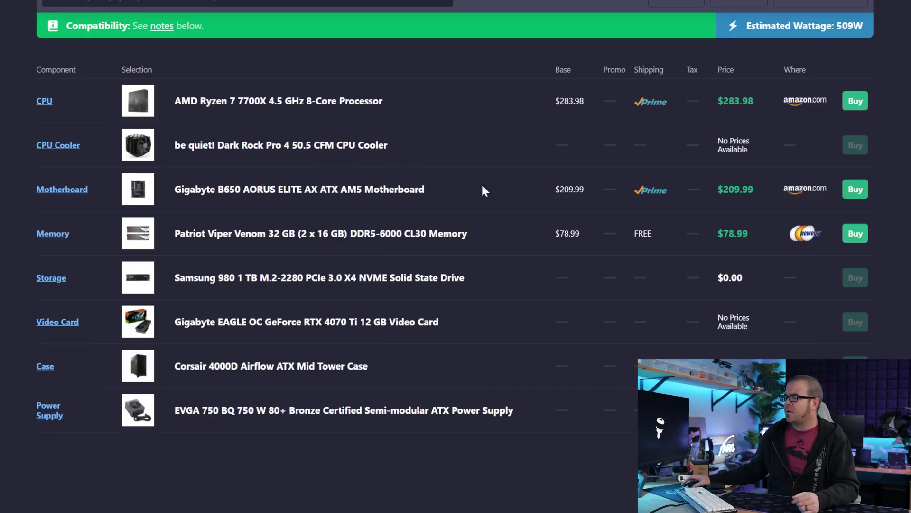
pyautogui.scroll(-2, 602, 308)
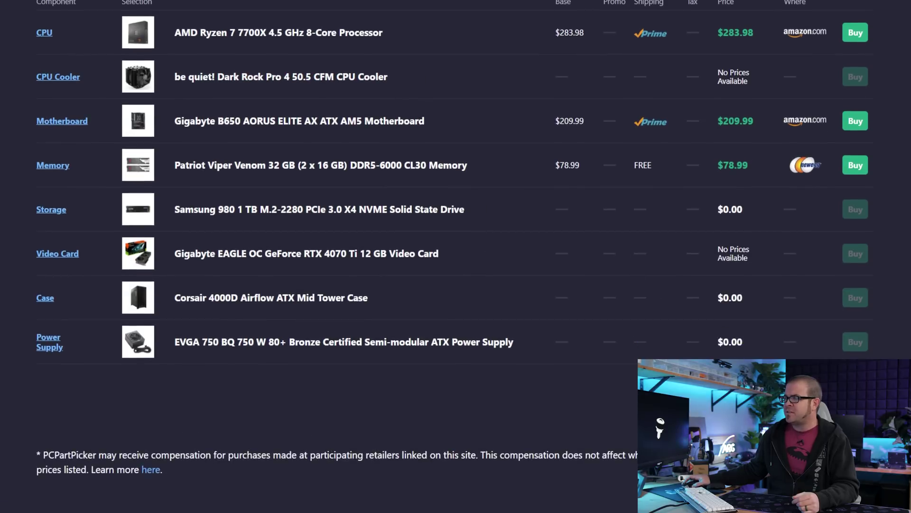
pyautogui.scroll(2, 456, 238)
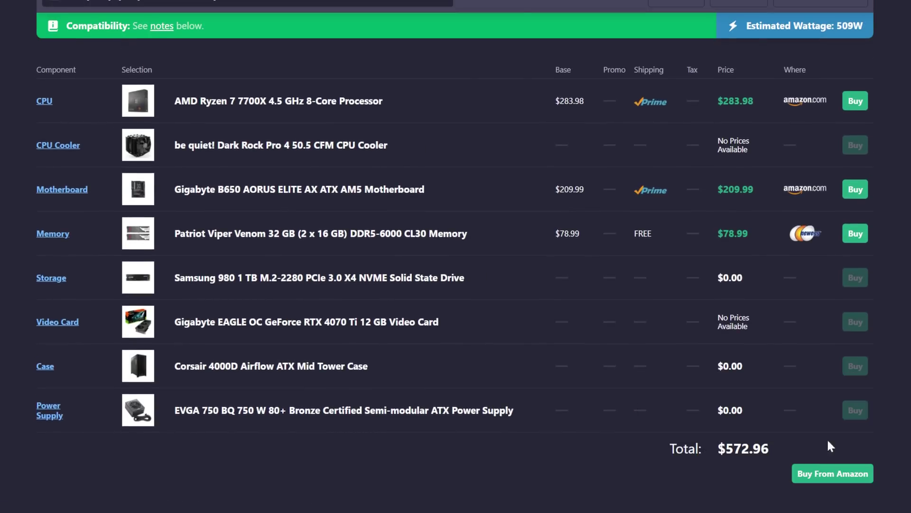
pyautogui.scroll(-2, 632, 449)
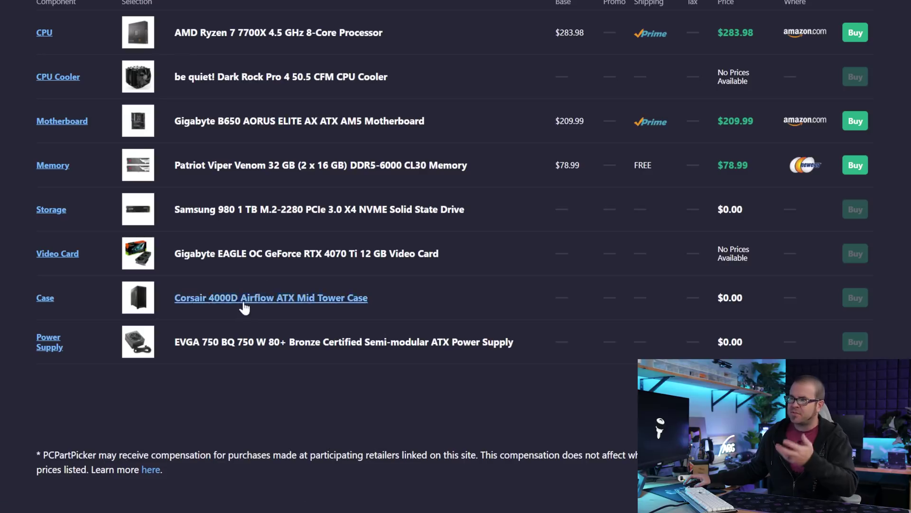
pyautogui.scroll(1, 464, 283)
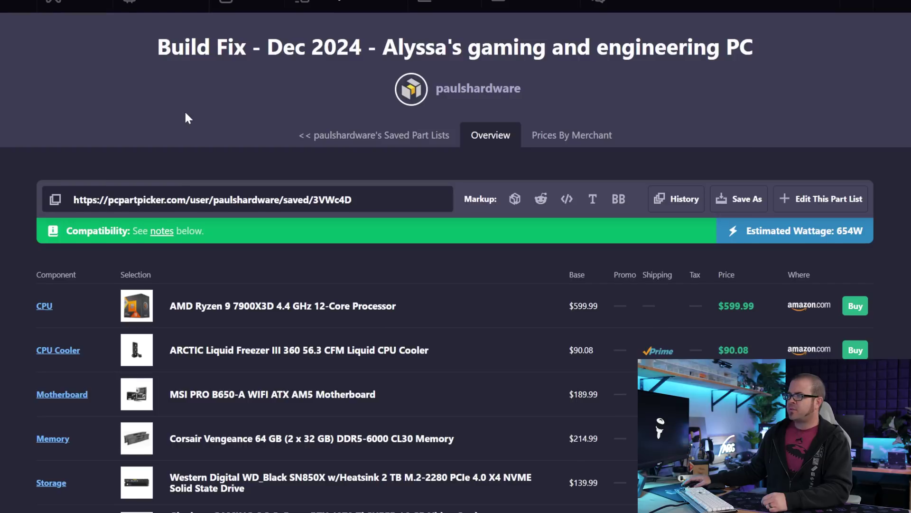
# - Scroll down the saved build's parts list showing 654W estimated wattage
pyautogui.scroll(-5, 265, 123)
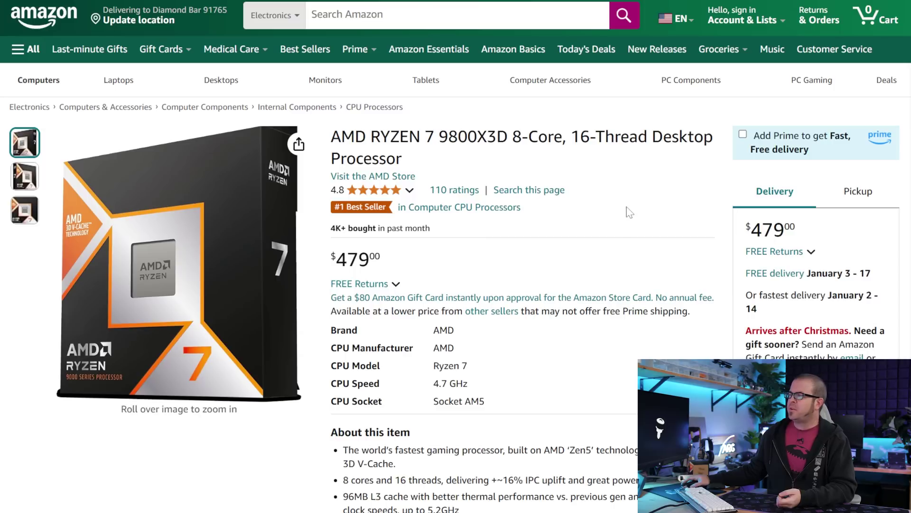
# - Add the Ryzen 7 9800X3D to the Amazon cart
pyautogui.scroll(-3, 652, 196)
pyautogui.scroll(2, 616, 211)
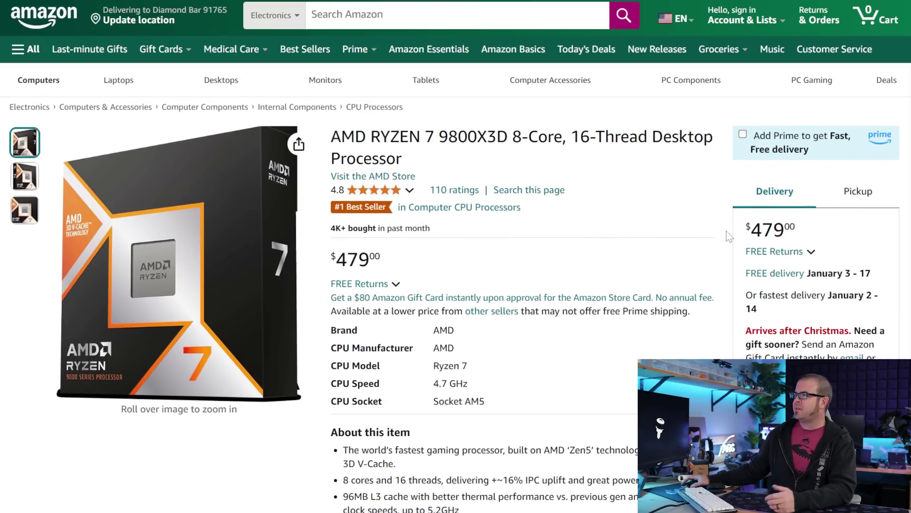
pyautogui.scroll(-2, 614, 203)
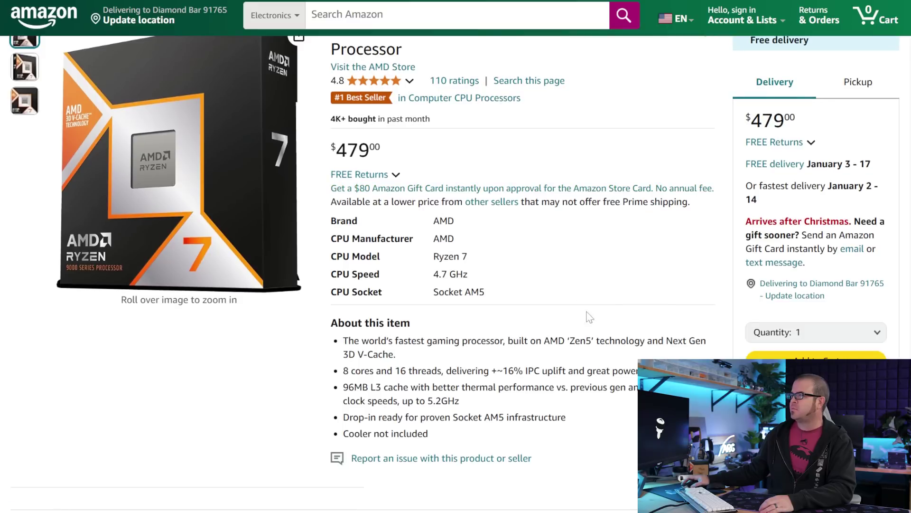
pyautogui.click(779, 356)
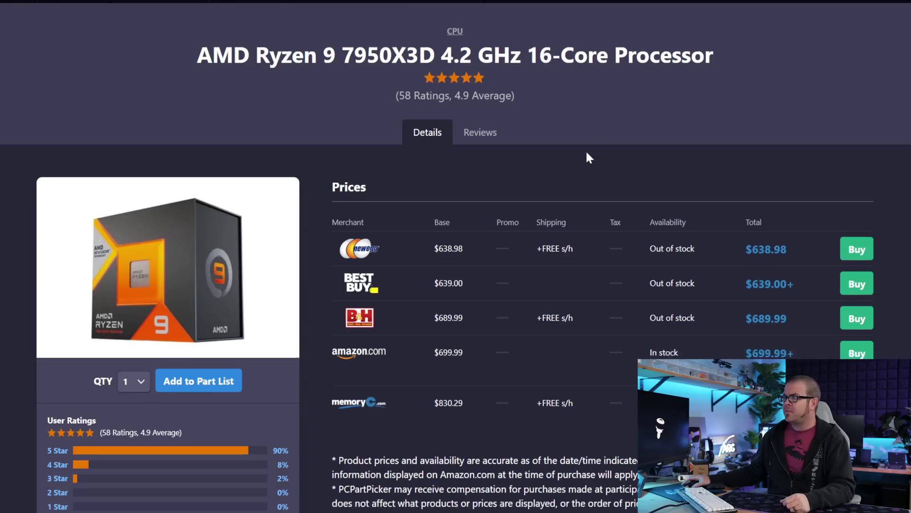
# - Scroll through the Ryzen 9 7950X3D merchant prices, including Amazon at $699.99
pyautogui.scroll(-1, 588, 153)
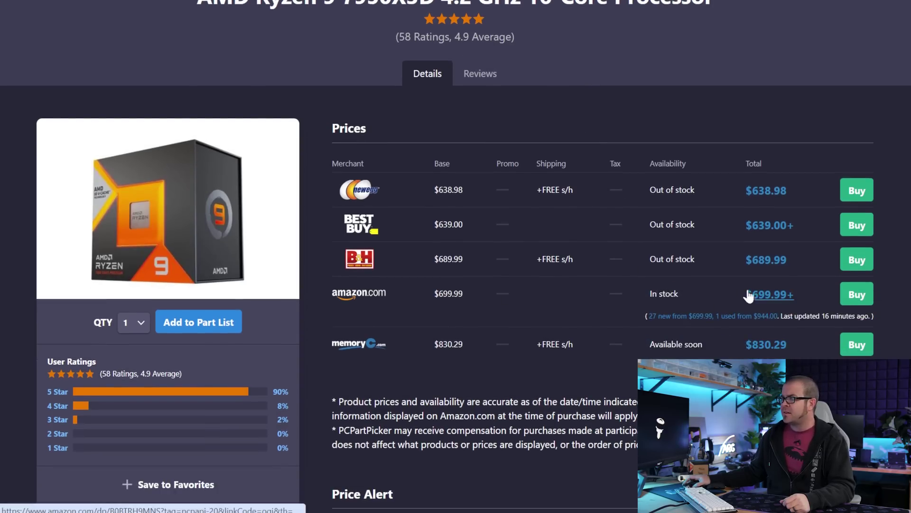
pyautogui.scroll(1, 450, 147)
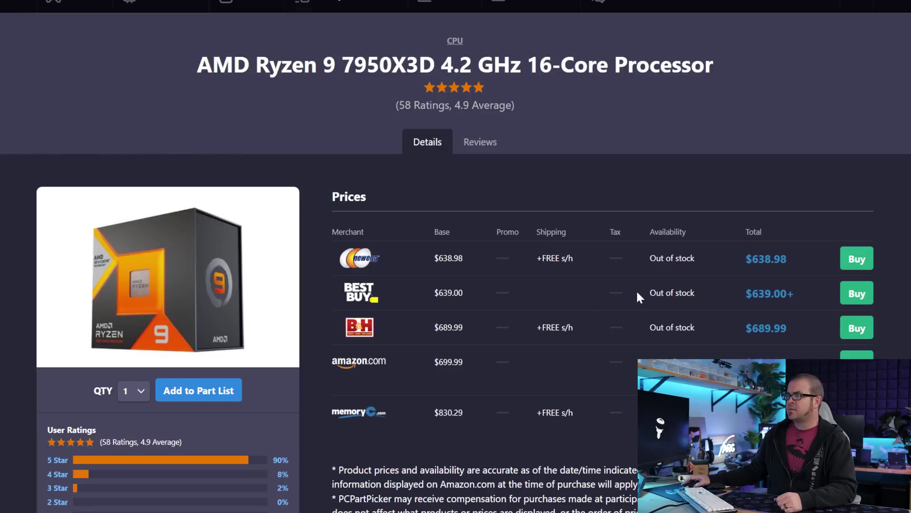
pyautogui.scroll(-1, 798, 252)
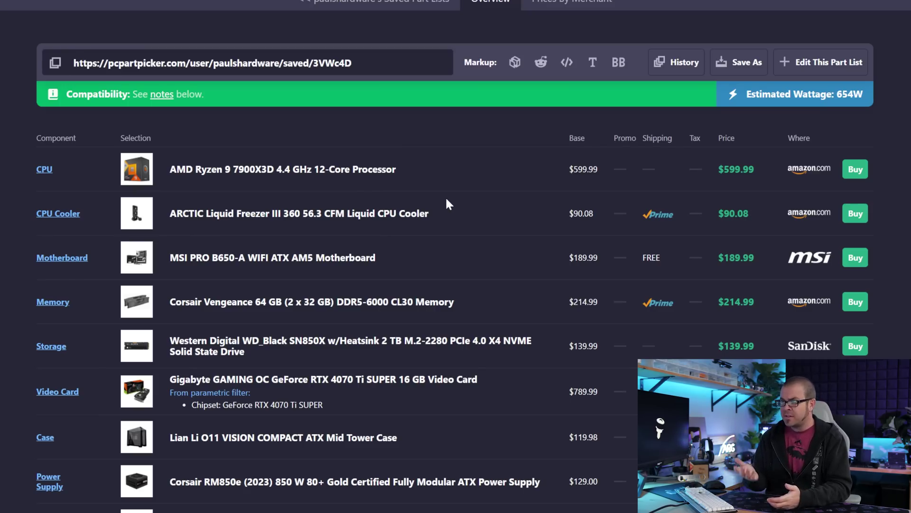
pyautogui.scroll(-2, 470, 197)
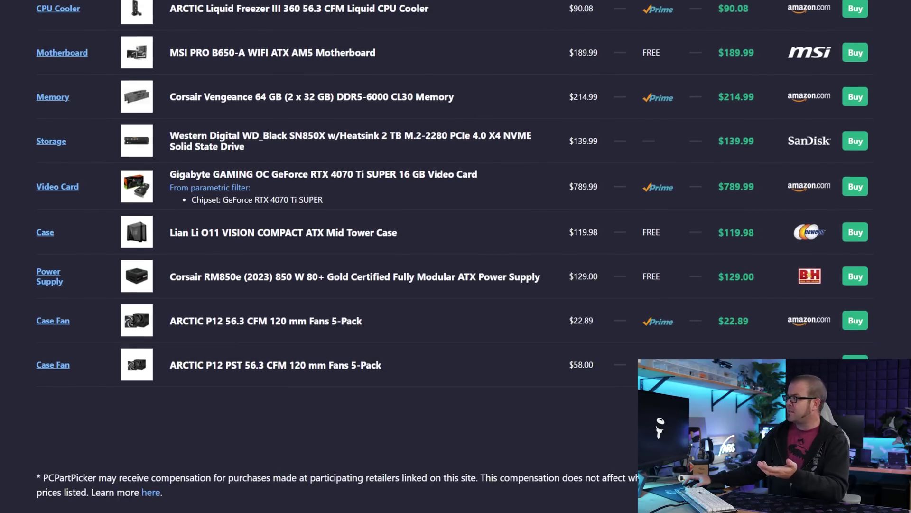
pyautogui.scroll(-2, 709, 350)
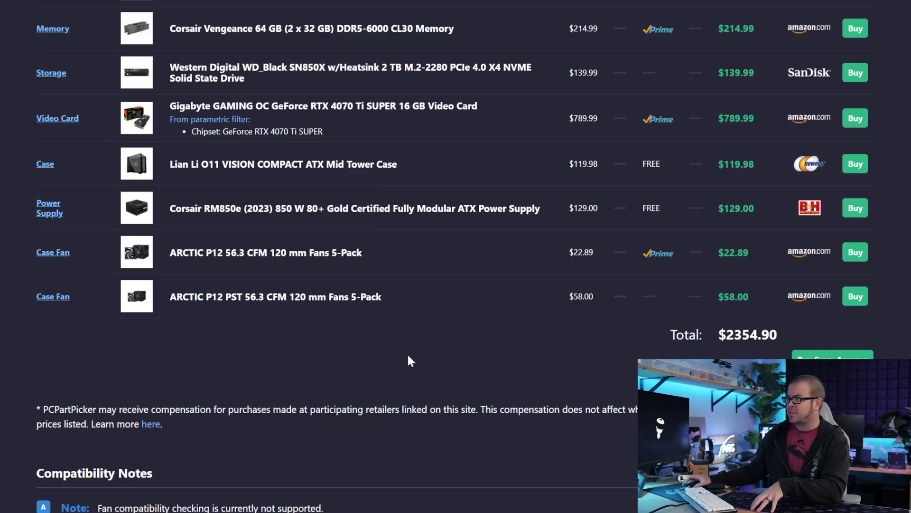
pyautogui.scroll(9, 408, 355)
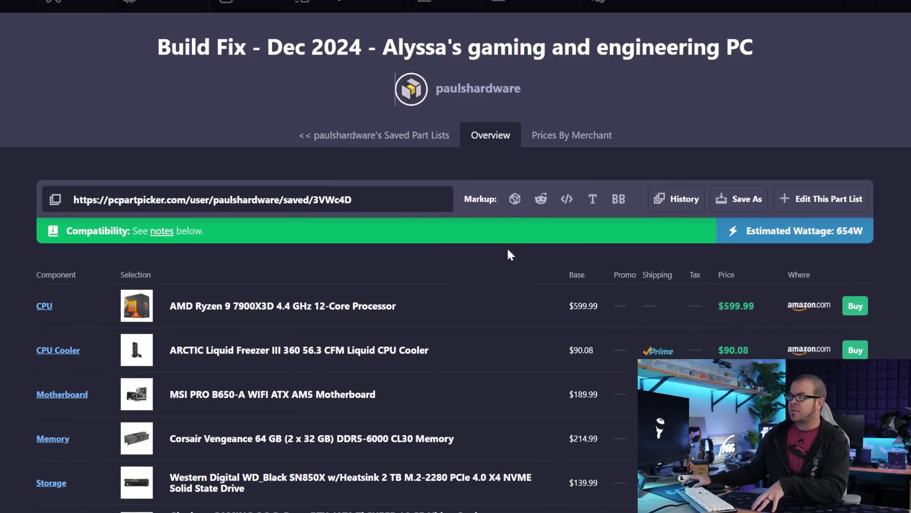
pyautogui.scroll(-4, 510, 274)
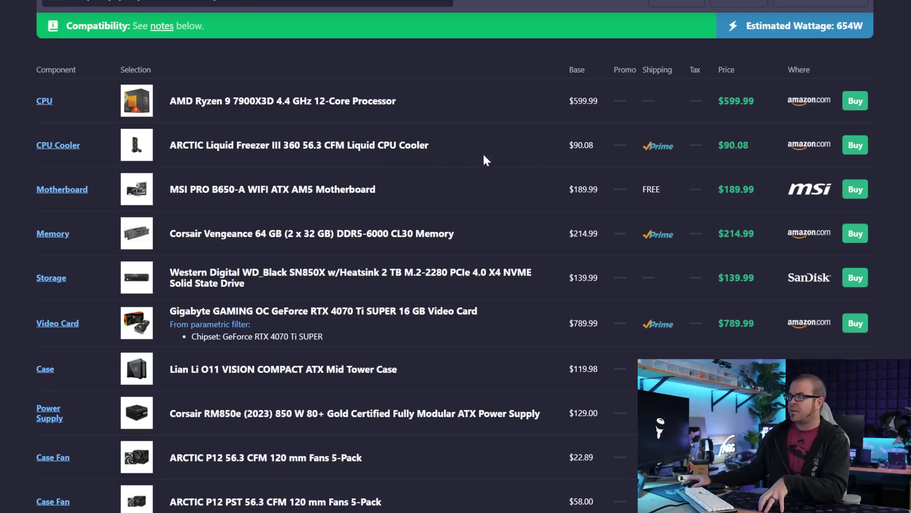
pyautogui.scroll(-2, 505, 146)
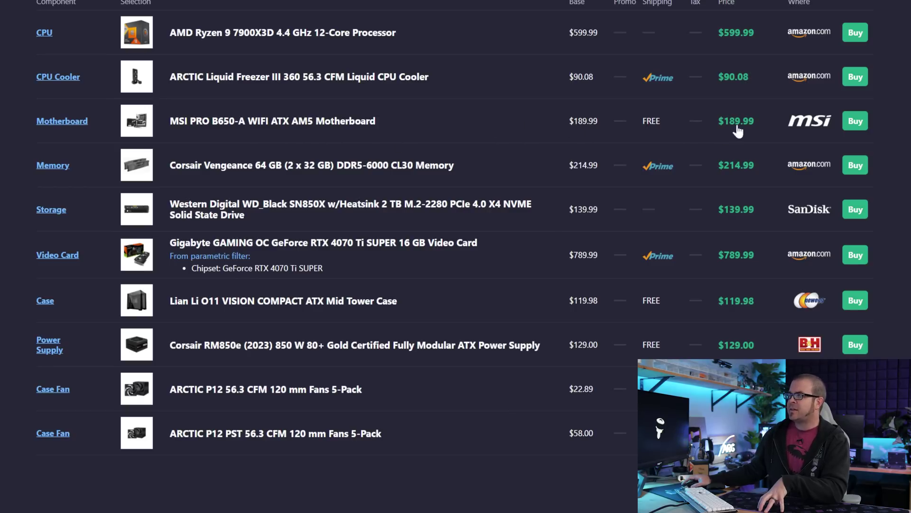
pyautogui.scroll(-2, 663, 125)
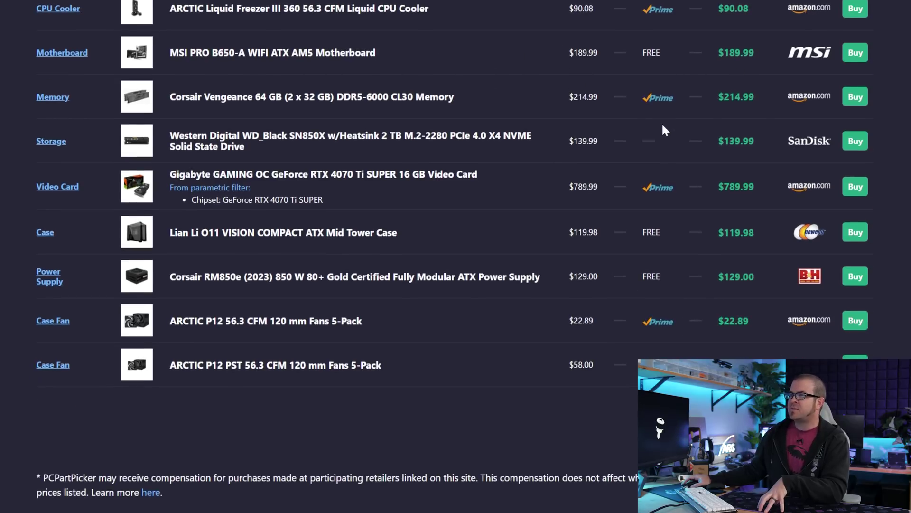
pyautogui.click(254, 98)
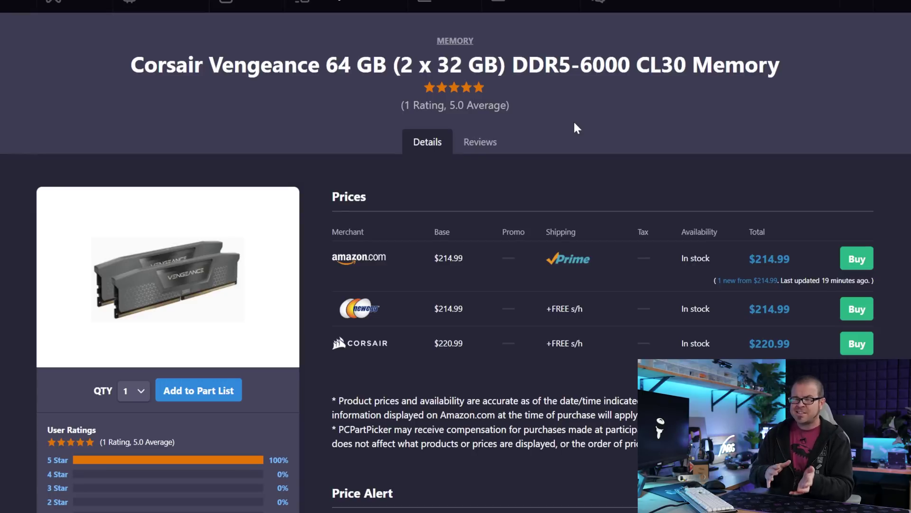
# - Review the Corsair Vengeance 64 GB DDR5-6000 CL30 prices from three merchants, then return to the build
pyautogui.scroll(-1, 584, 128)
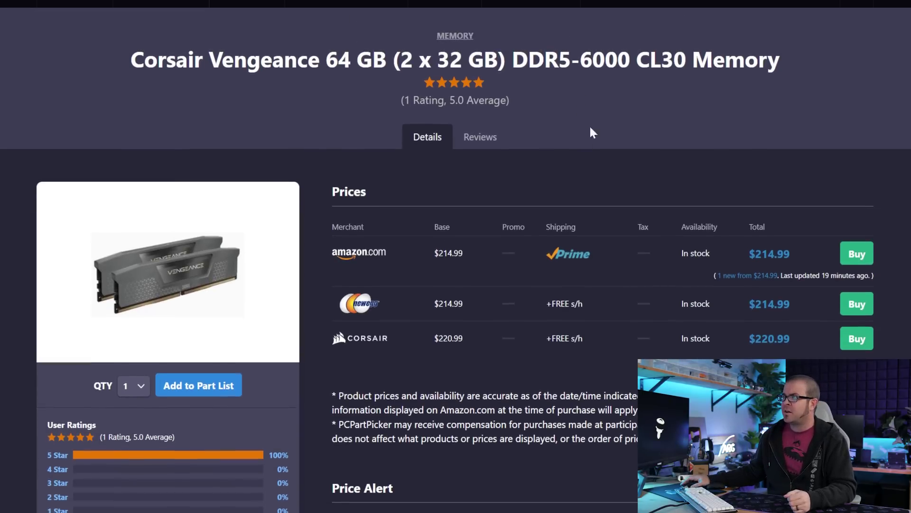
pyautogui.scroll(1, 593, 133)
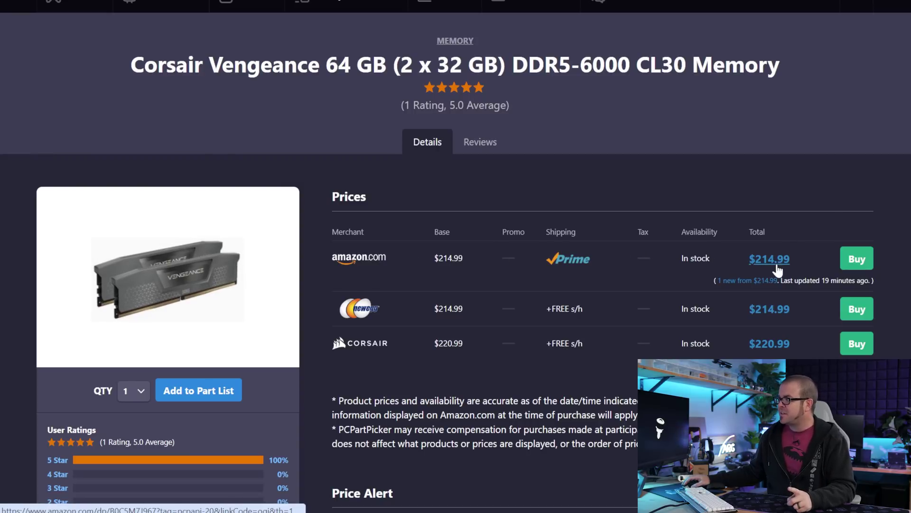
pyautogui.scroll(2, 763, 284)
pyautogui.scroll(-2, 628, 262)
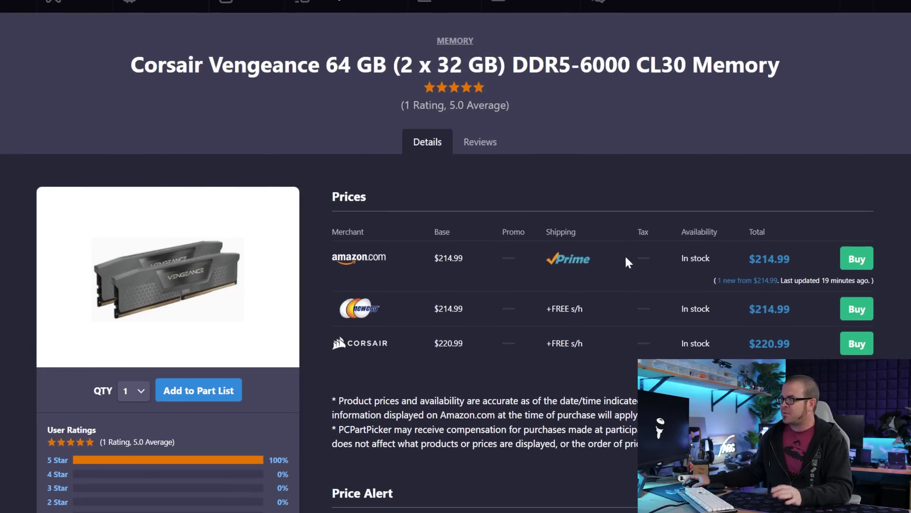
pyautogui.scroll(2, 741, 243)
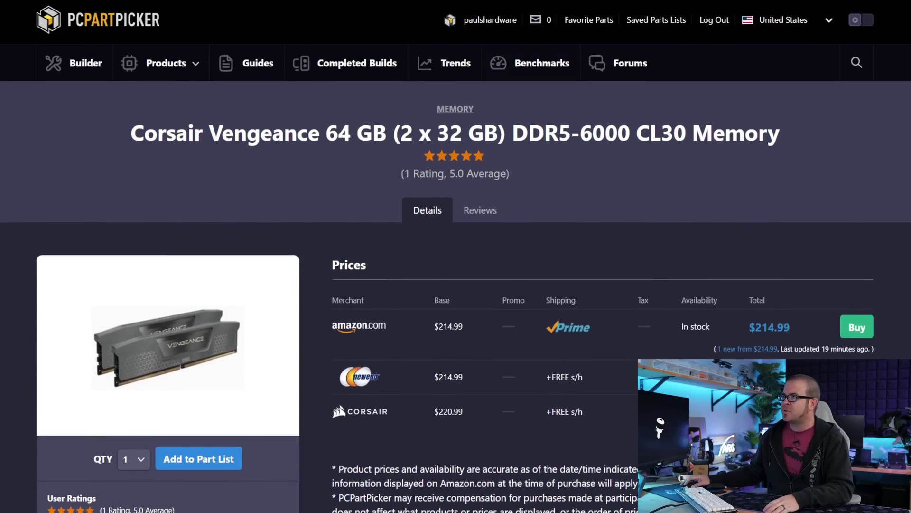
pyautogui.hotkey('alt', 'Left')
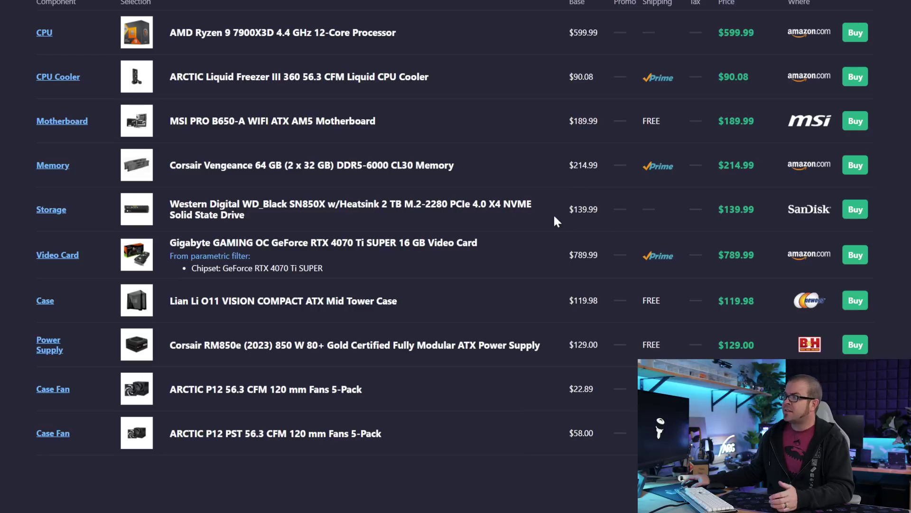
# - Scroll through the 60 compatible GeForce RTX 4070 Ti SUPER video cards
pyautogui.scroll(-2, 552, 223)
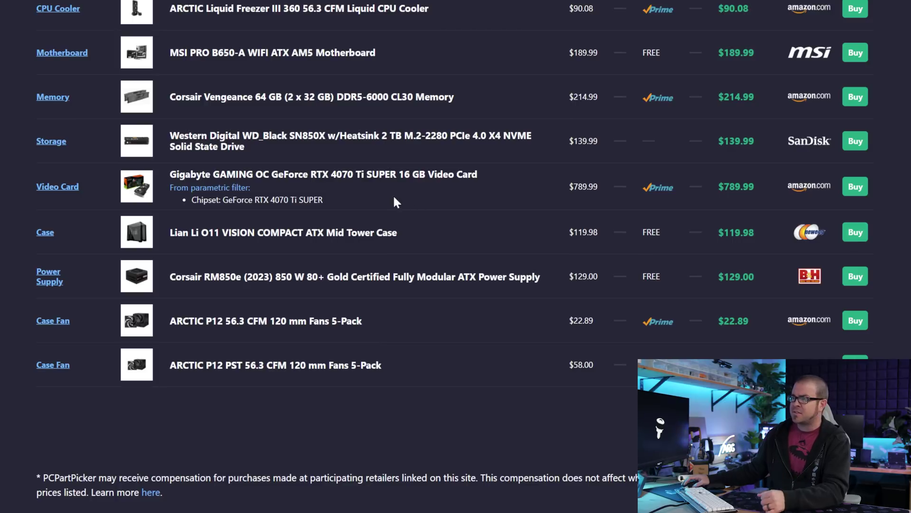
pyautogui.scroll(1, 498, 270)
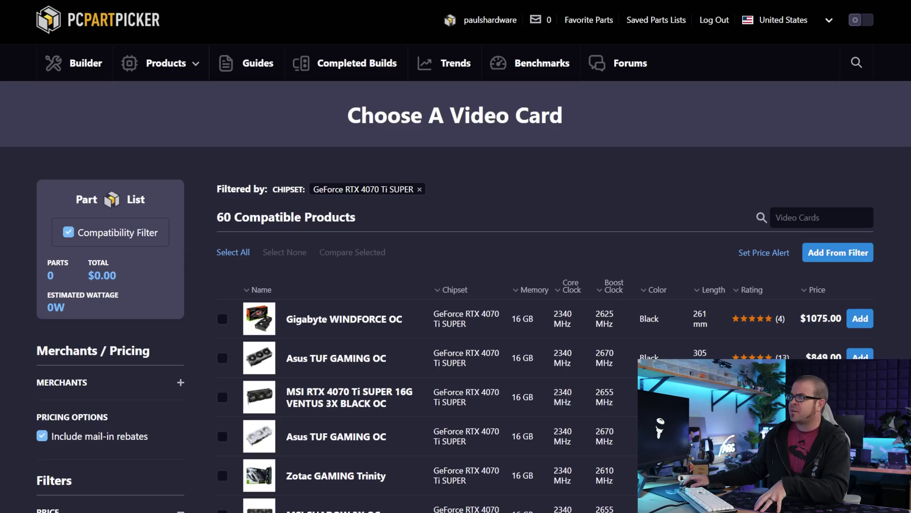
# - Sort the RTX 4070 Ti SUPER cards by price, lowest first, and scroll the results
pyautogui.scroll(-2, 585, 155)
pyautogui.scroll(2, 583, 149)
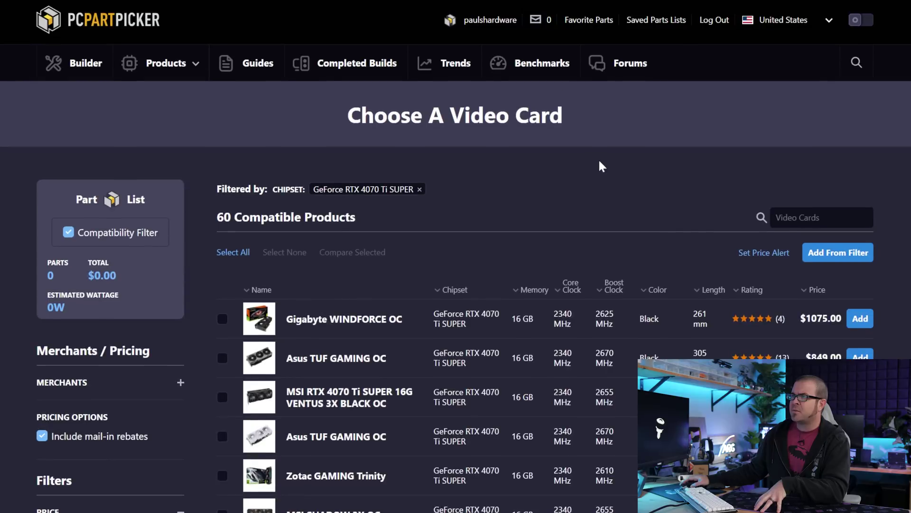
pyautogui.scroll(-3, 617, 152)
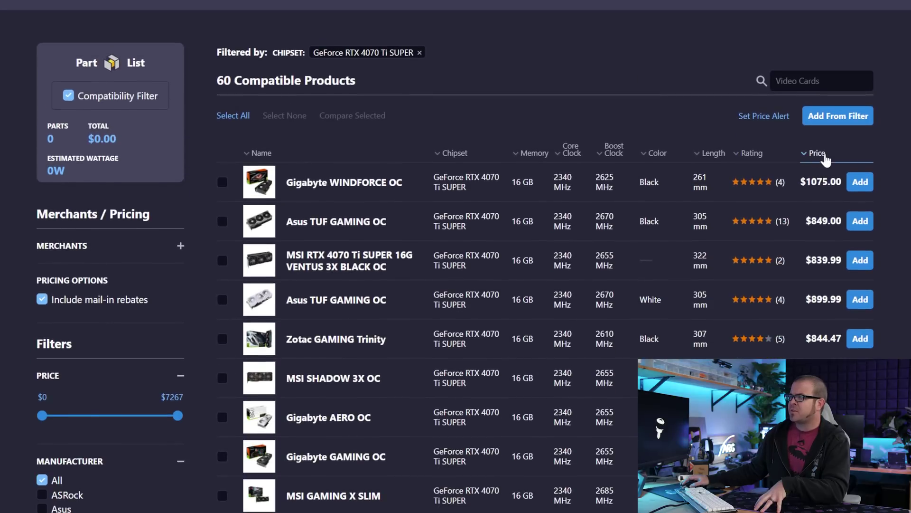
pyautogui.click(815, 153)
pyautogui.scroll(-2, 776, 145)
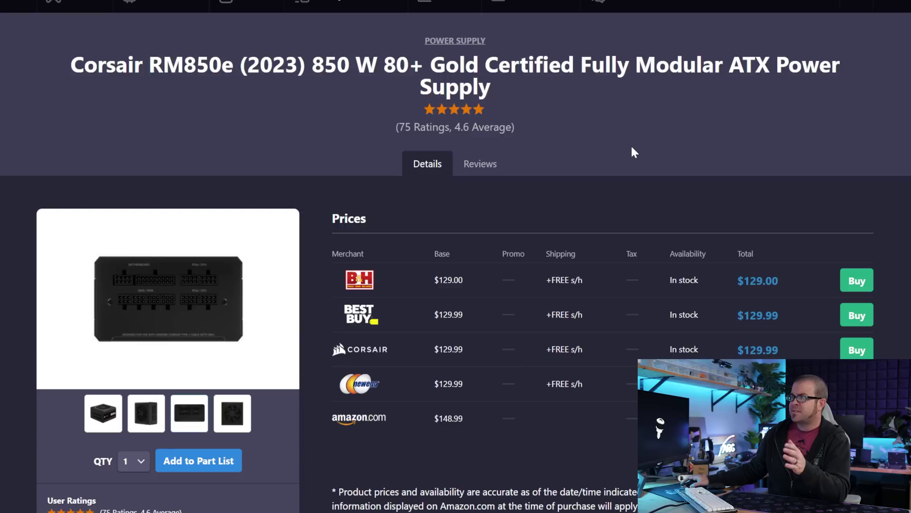
pyautogui.scroll(-2, 633, 151)
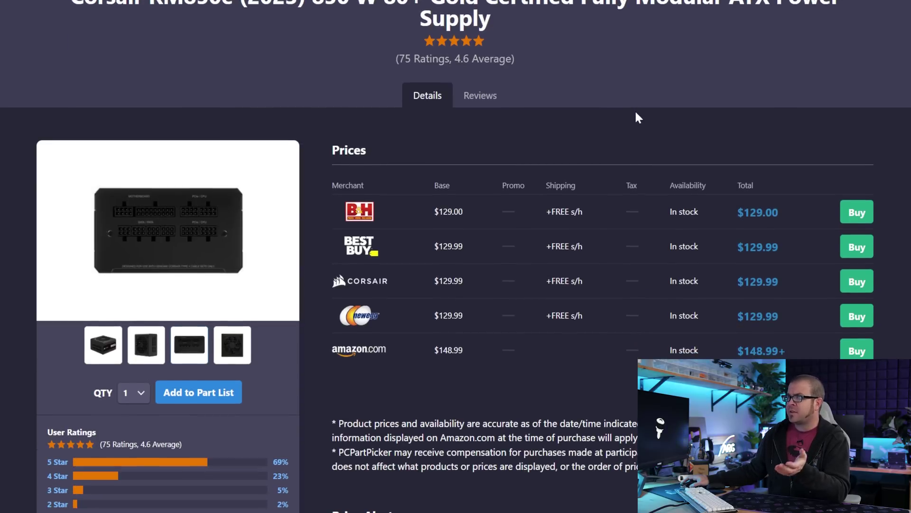
pyautogui.scroll(2, 634, 111)
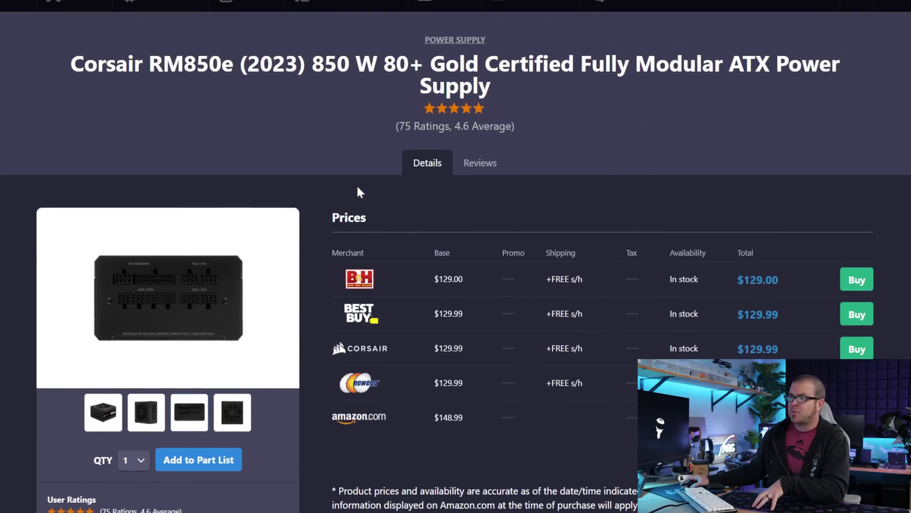
pyautogui.scroll(-15, 357, 185)
pyautogui.scroll(-8, 315, 206)
pyautogui.tripleClick(33, 234)
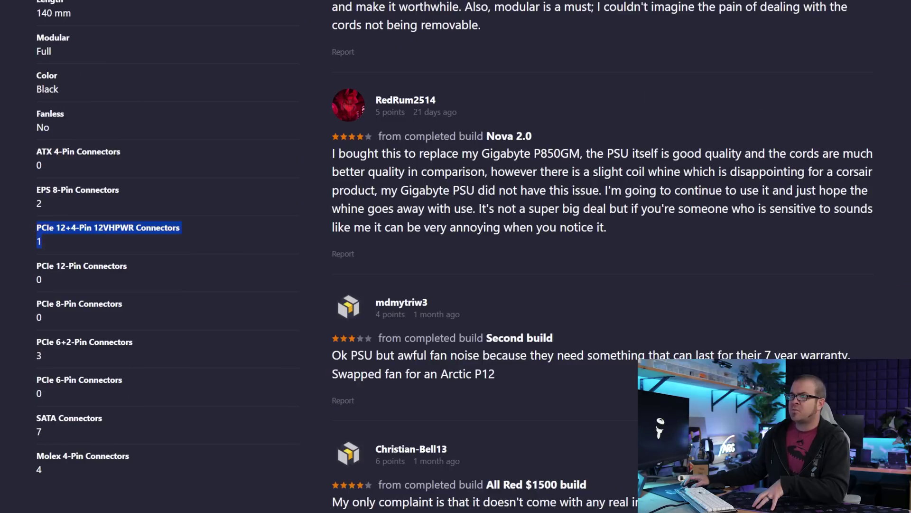
pyautogui.scroll(10, 175, 240)
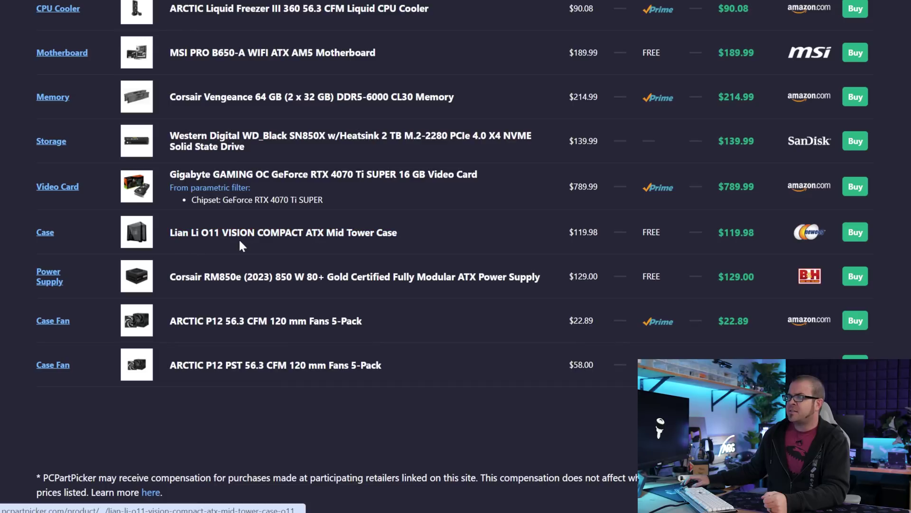
# - Open the Lian Li O11 VISION COMPACT case page, view three photos full size, and scroll its details
pyautogui.click(292, 238)
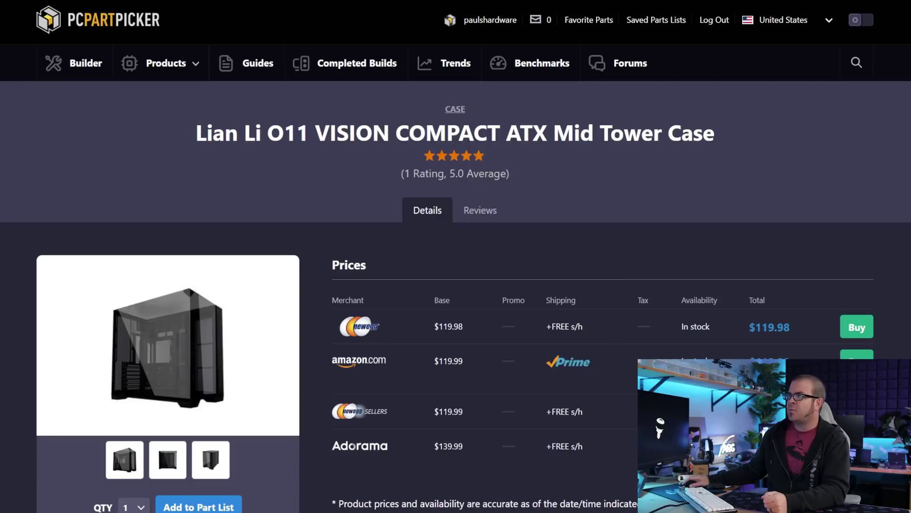
pyautogui.click(183, 376)
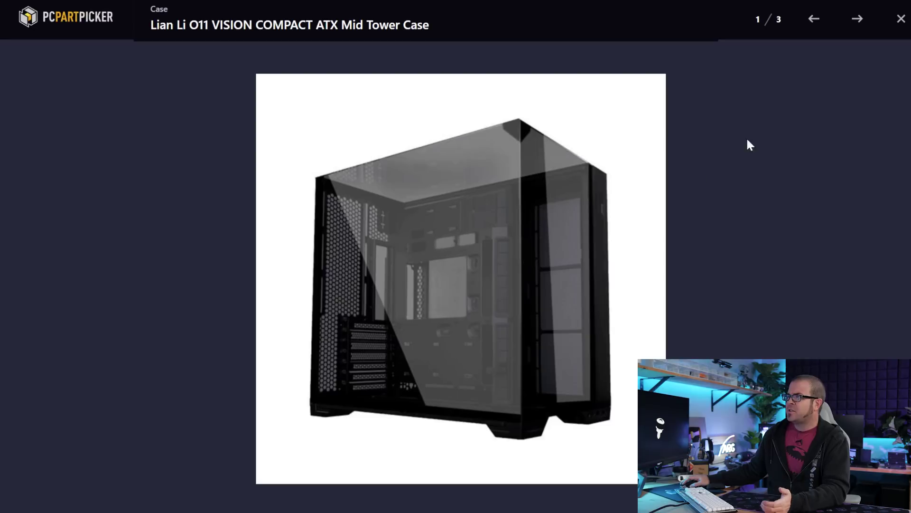
pyautogui.click(865, 18)
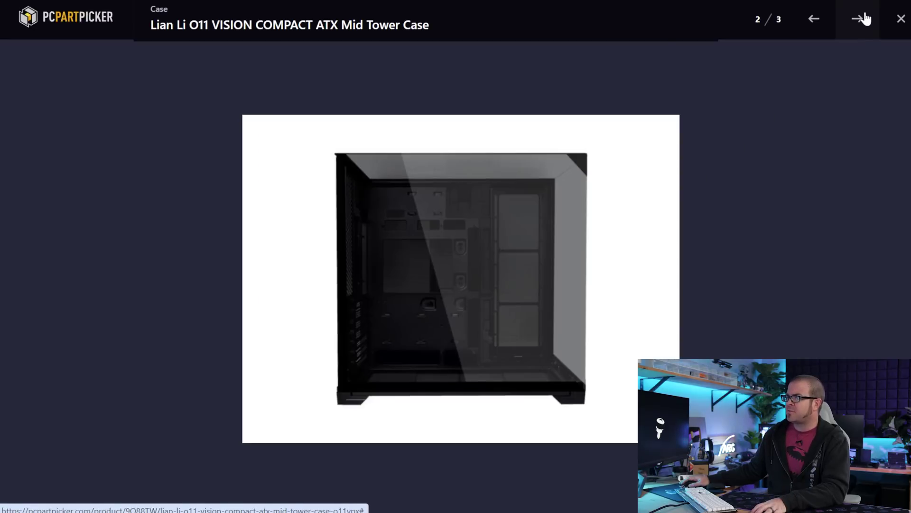
pyautogui.click(865, 21)
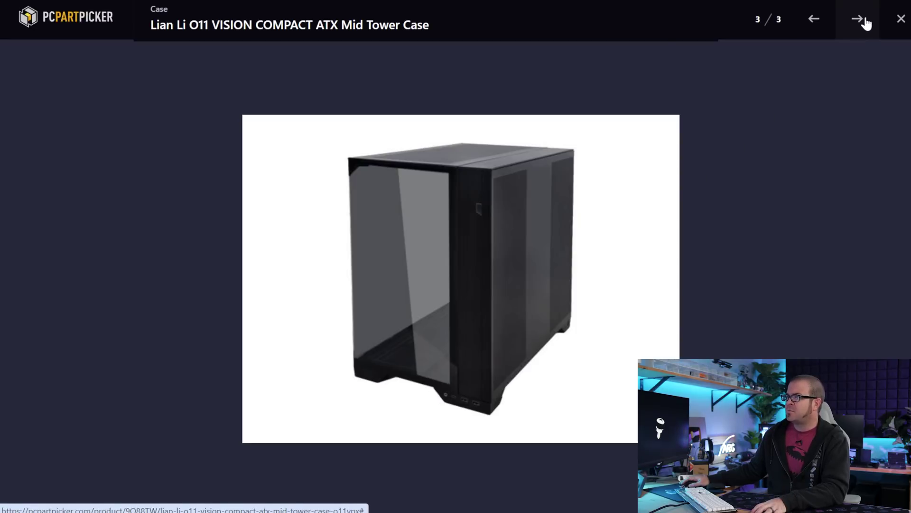
pyautogui.click(899, 22)
pyautogui.scroll(-3, 466, 255)
pyautogui.scroll(1, 463, 251)
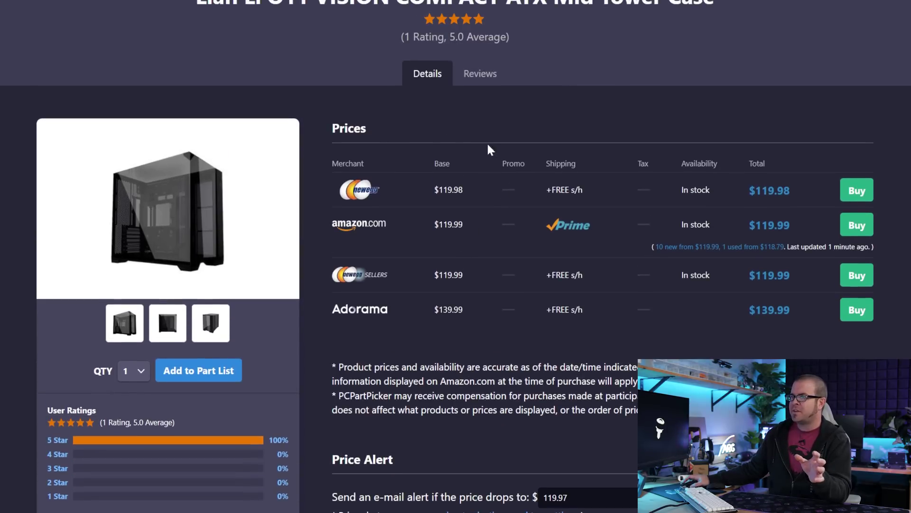
pyautogui.scroll(1, 522, 140)
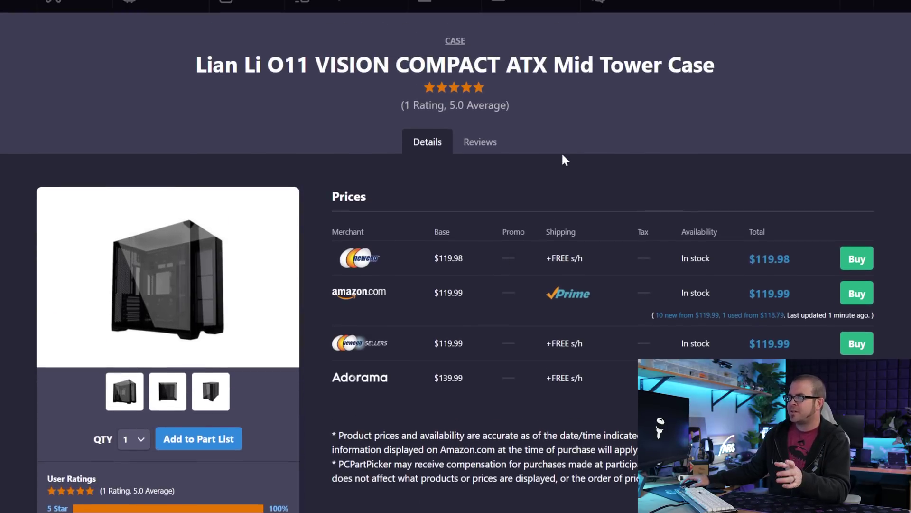
pyautogui.scroll(-1, 783, 249)
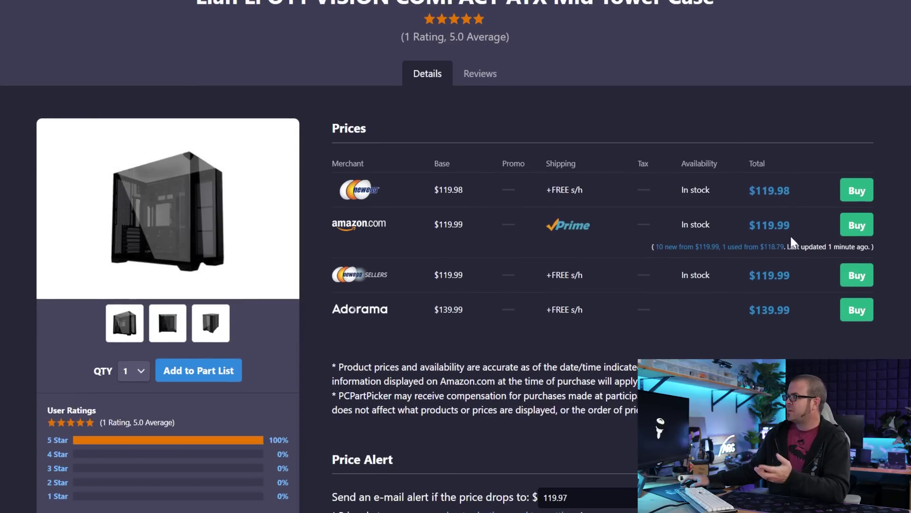
pyautogui.scroll(1, 797, 202)
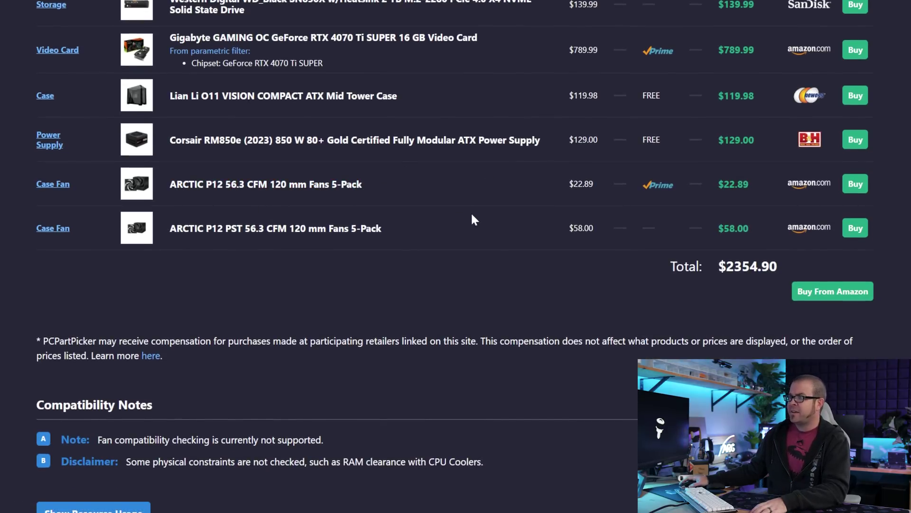
# - Scroll the parts list to the ARCTIC P12 5-Pack case fans and their Amazon listing
pyautogui.scroll(5, 472, 215)
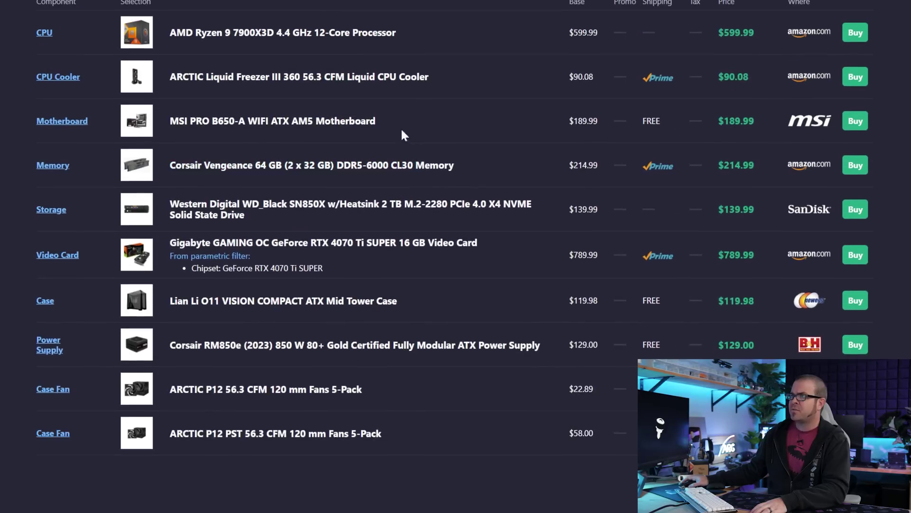
pyautogui.scroll(-2, 470, 100)
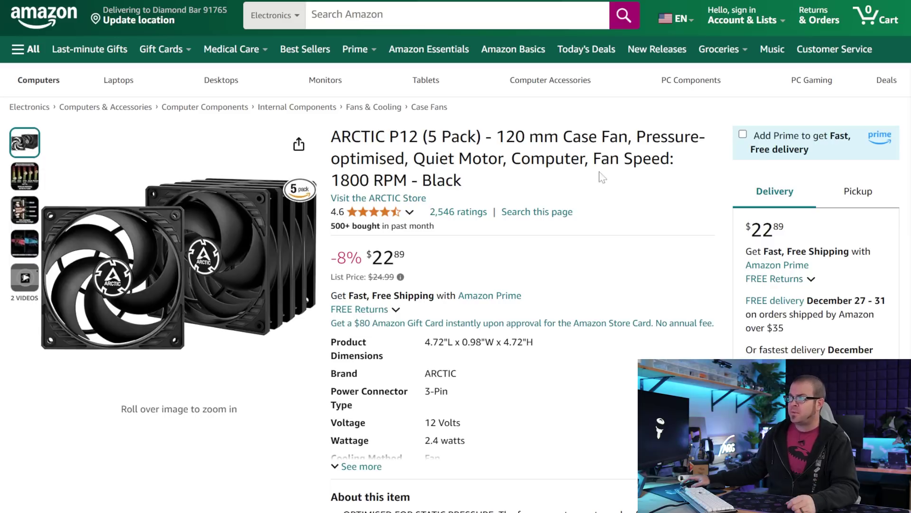
# - Scroll the Amazon page for the ARCTIC P12 5-pack fans priced at $22.89
pyautogui.scroll(-3, 648, 184)
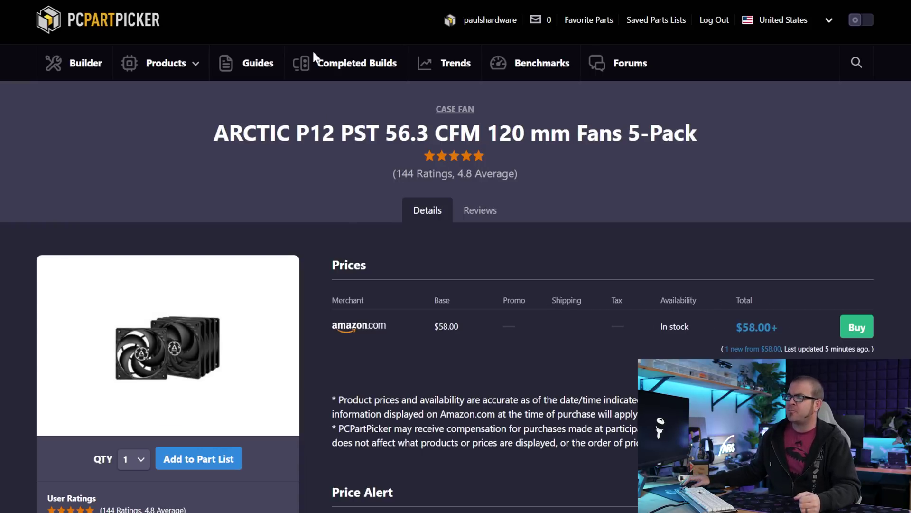
# - Highlight 'PST' in the ARCTIC P12 PST 5-Pack product name, then clear the selection
pyautogui.scroll(-2, 315, 58)
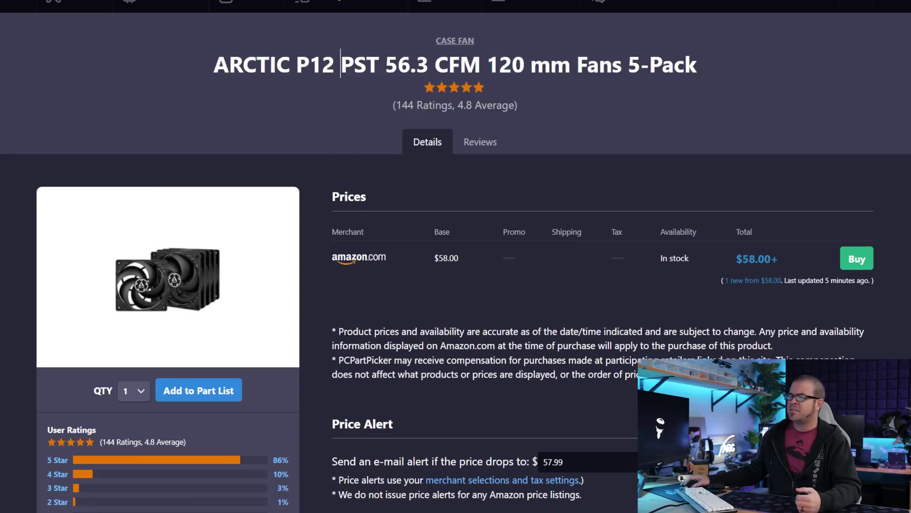
pyautogui.moveTo(341, 64); pyautogui.dragTo(379, 64)
pyautogui.click(378, 64)
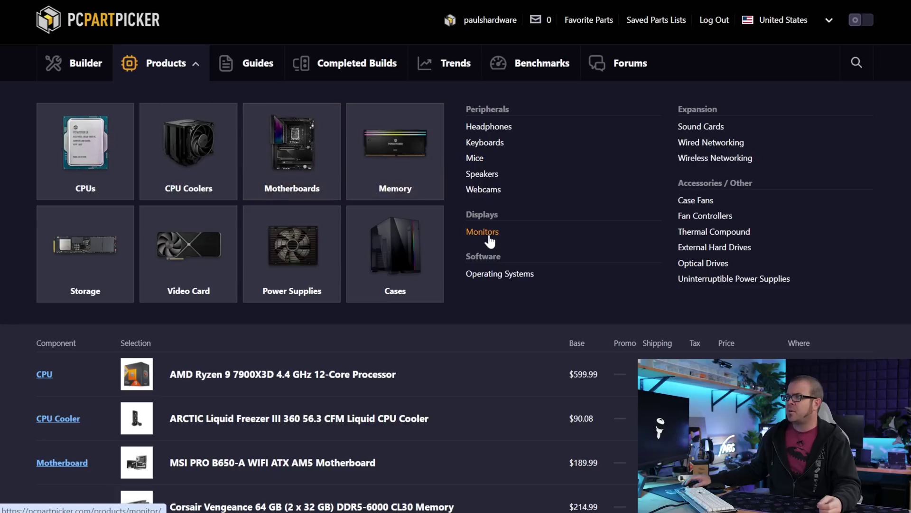
# - Browse monitors filtered to 26-inch-and-up screens at 2560 x 1440 resolution
pyautogui.click(489, 232)
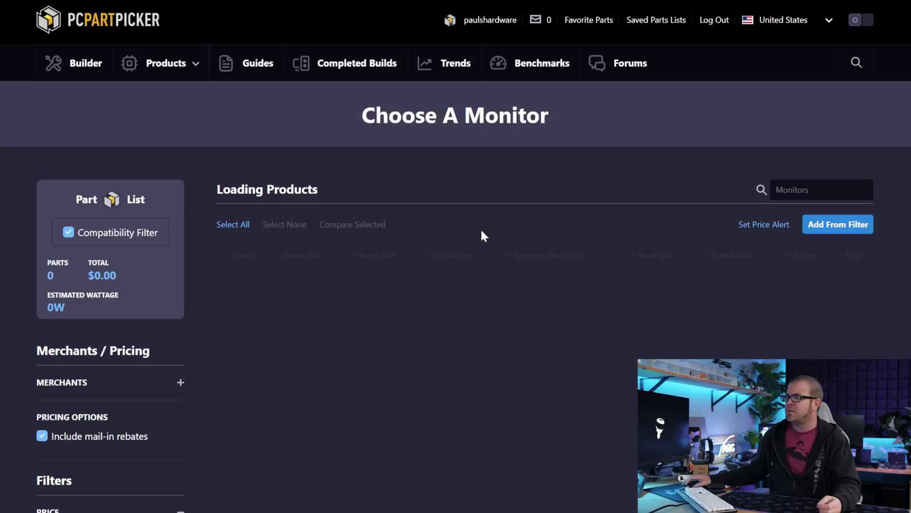
pyautogui.scroll(-1, 79, 169)
pyautogui.scroll(-8, 204, 186)
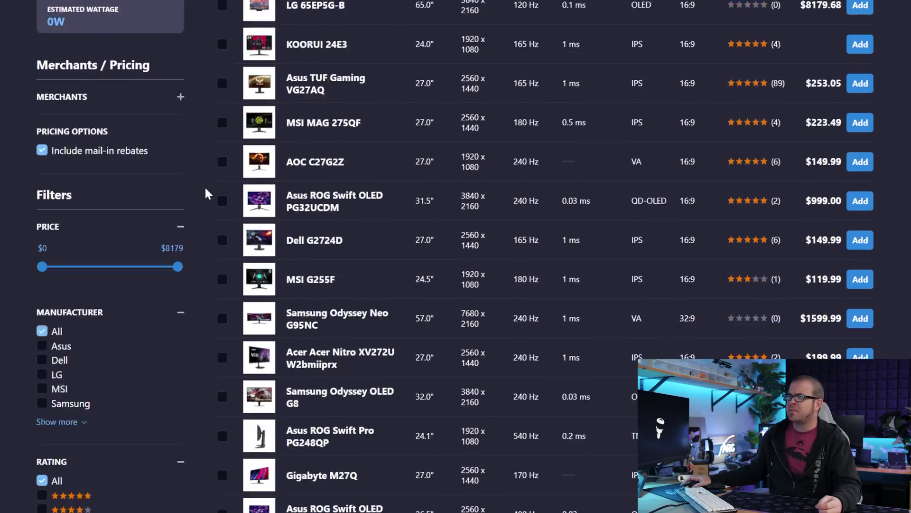
pyautogui.scroll(-3, 204, 186)
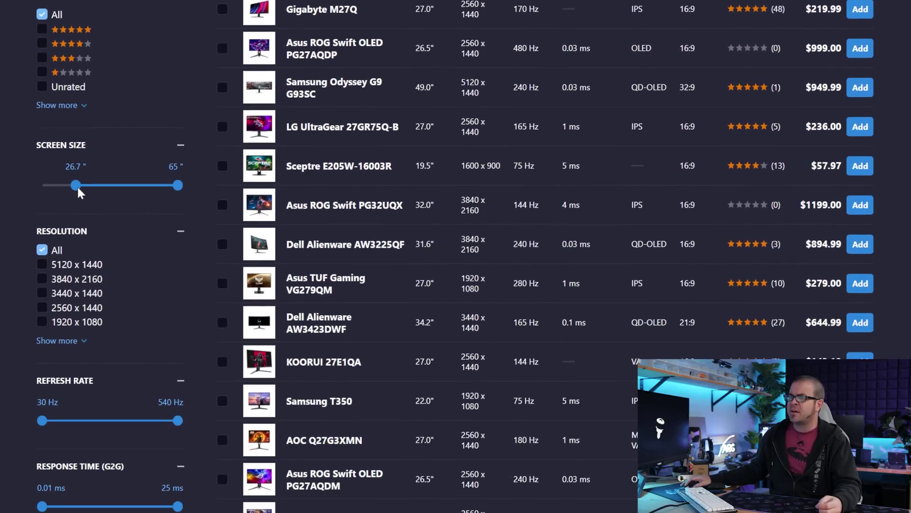
pyautogui.moveTo(78, 186); pyautogui.dragTo(74, 185)
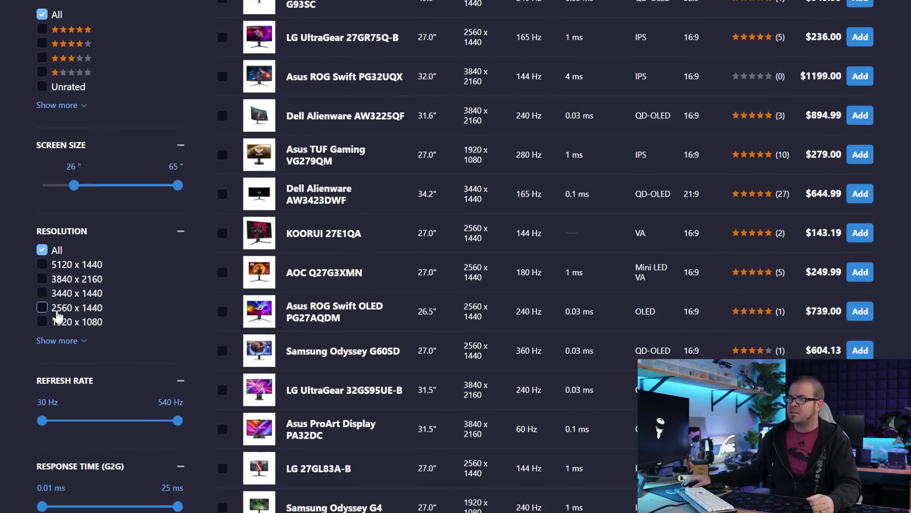
pyautogui.click(42, 308)
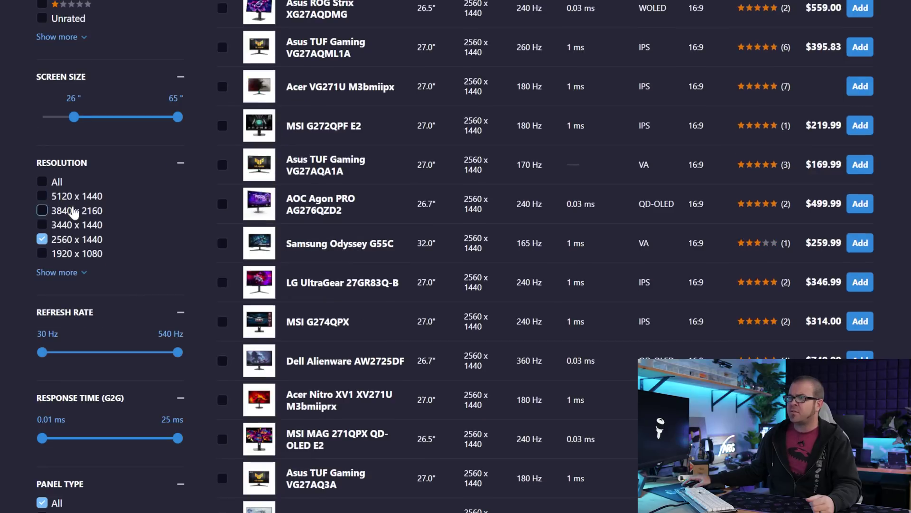
# - Set the minimum refresh rate filter to 160 Hz and scan the 1440p monitor results
pyautogui.scroll(-1, 185, 209)
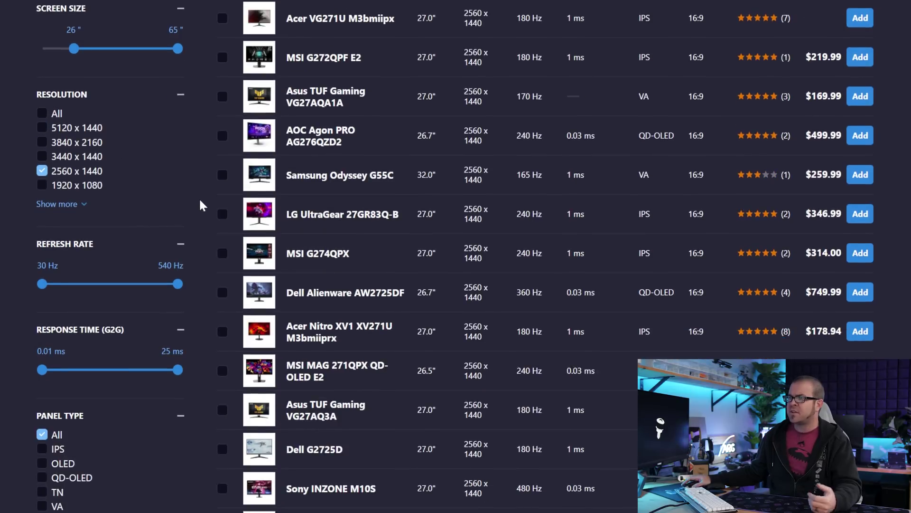
pyautogui.scroll(-2, 199, 209)
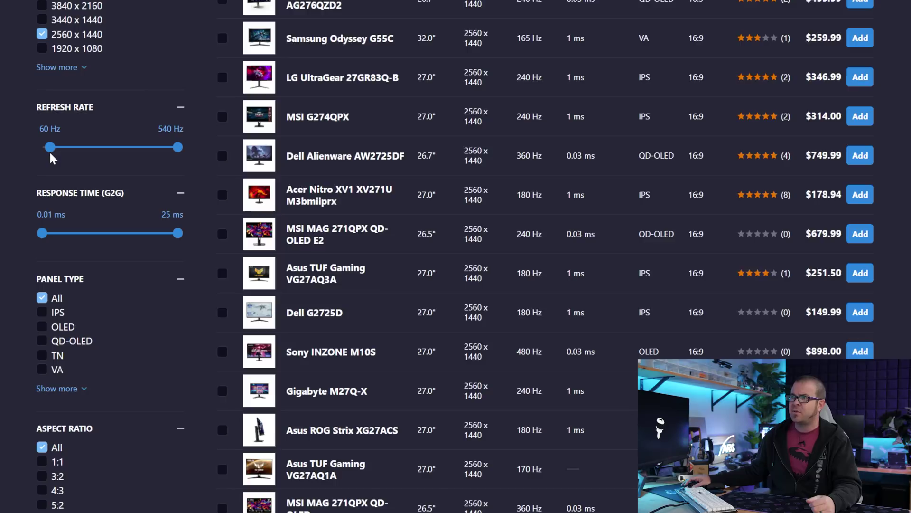
pyautogui.moveTo(53, 155); pyautogui.dragTo(56, 155)
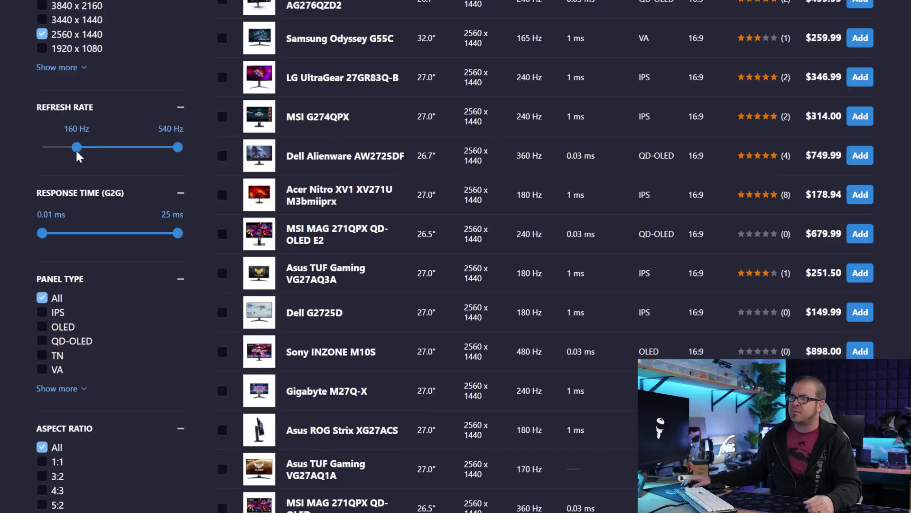
pyautogui.scroll(-5, 78, 166)
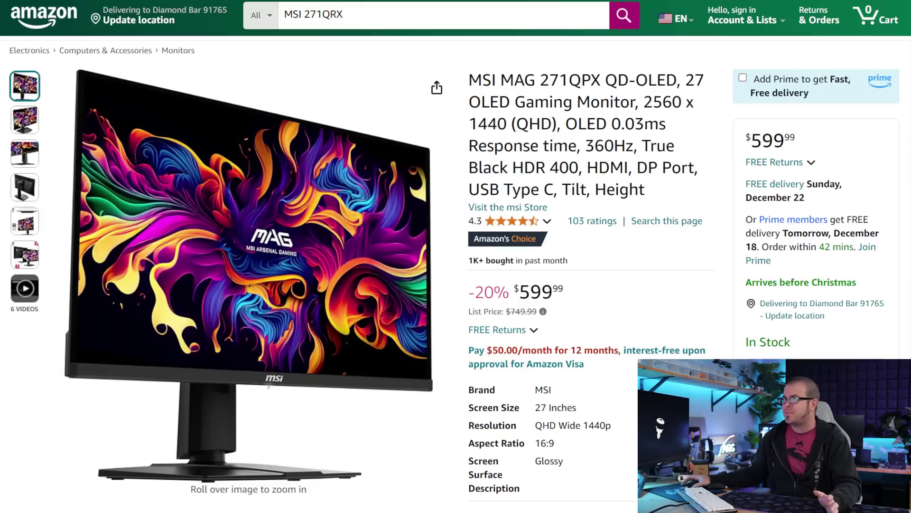
# - Highlight '360Hz' in the $599.99 MSI MAG 271QPX QD-OLED listing title, then skim the page
pyautogui.moveTo(585, 145); pyautogui.dragTo(614, 145)
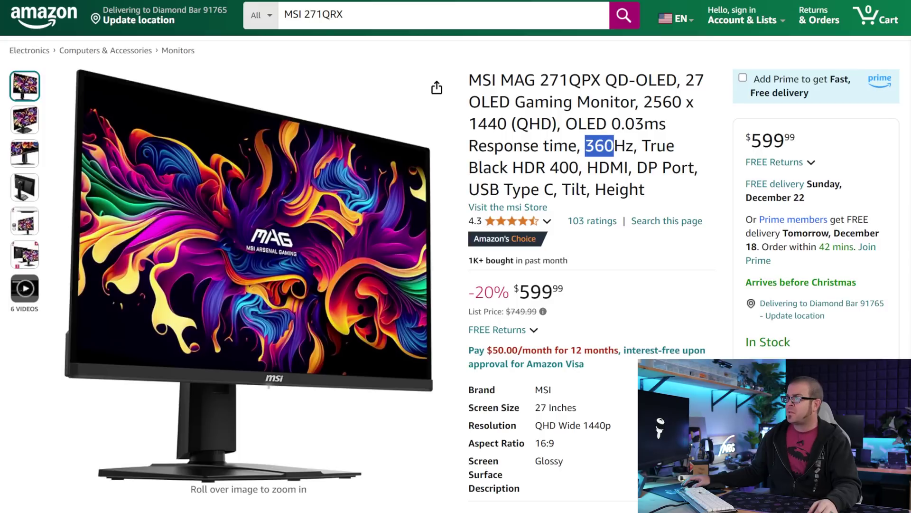
pyautogui.click(650, 145)
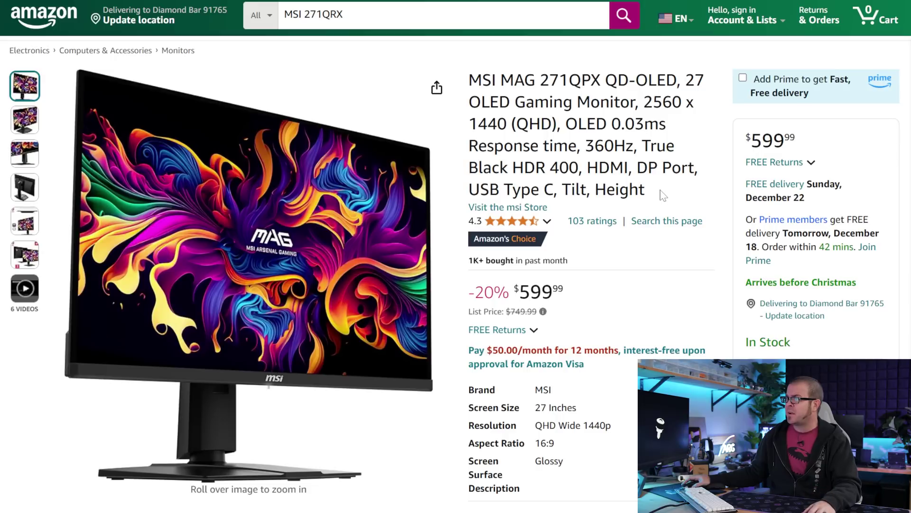
pyautogui.scroll(-2, 665, 185)
pyautogui.scroll(2, 664, 185)
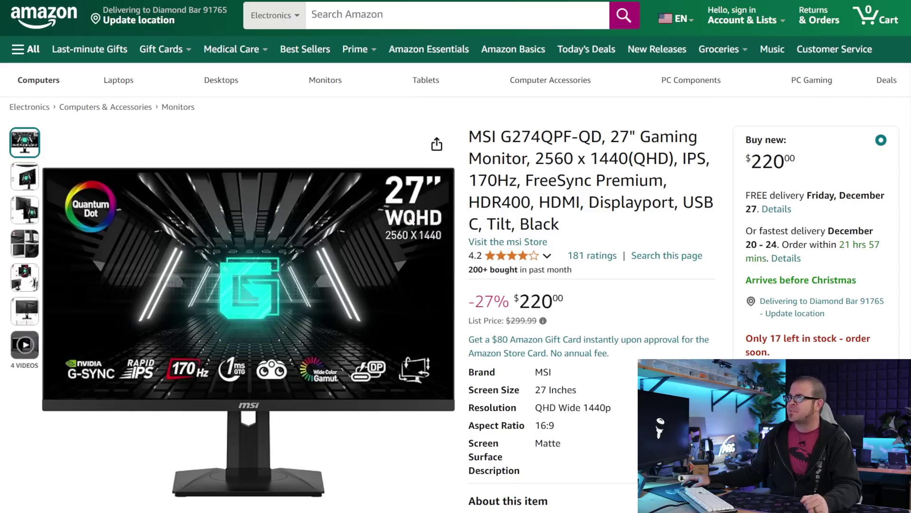
# - Scroll down the $220 MSI G274QPF-QD 170Hz listing
pyautogui.scroll(-2, 630, 125)
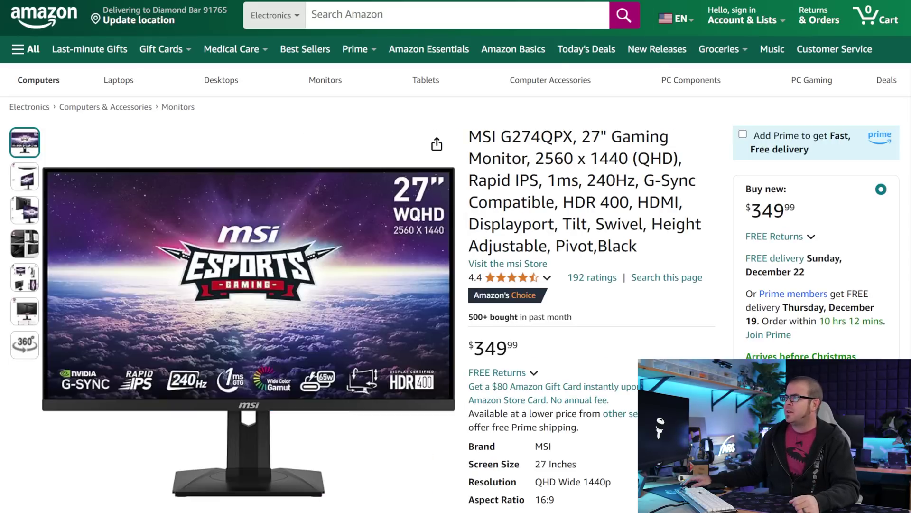
# - Return to the MSI G274QPX 240Hz listing's title and $349.99 price
pyautogui.scroll(-2, 615, 177)
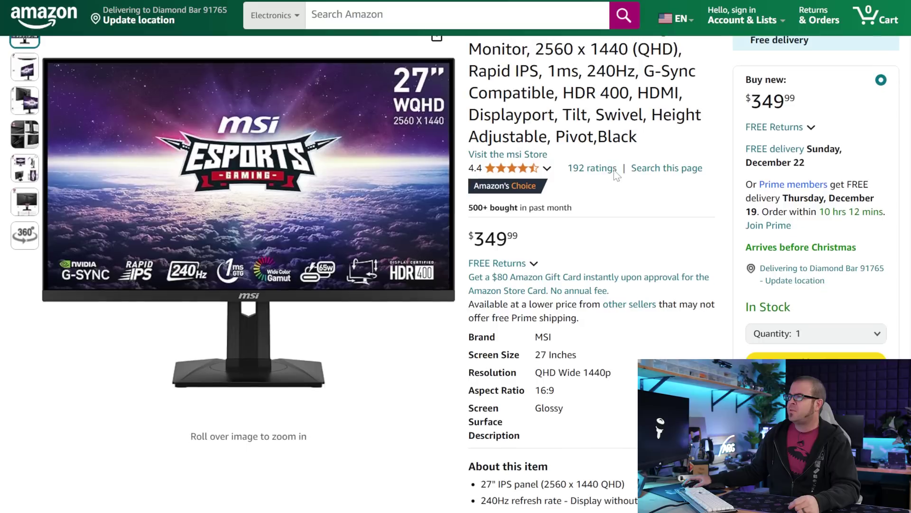
pyautogui.scroll(1, 615, 177)
pyautogui.scroll(2, 615, 177)
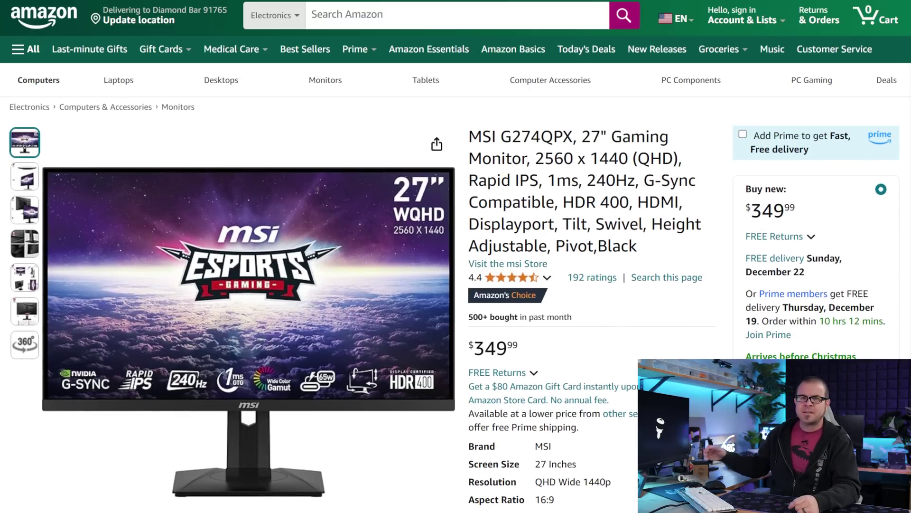